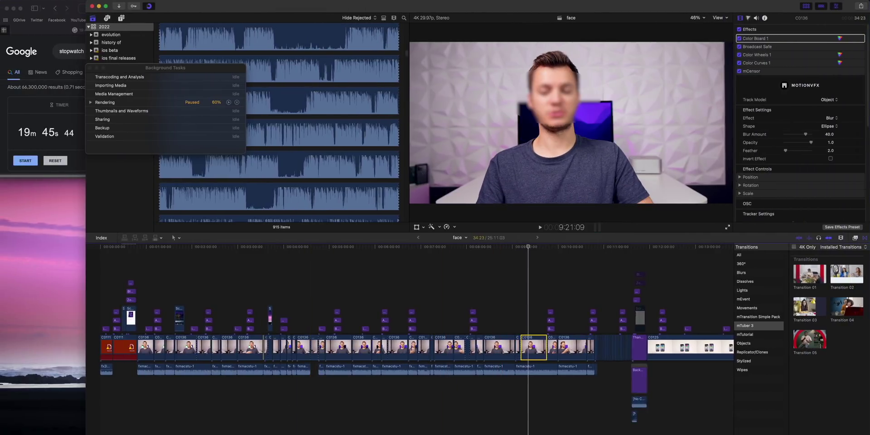
- Switch the viewer quality to Better Performance and restore it to Better Quality
scroll(407, 344, "right", 5)
scroll(260, 416, "left", 5)
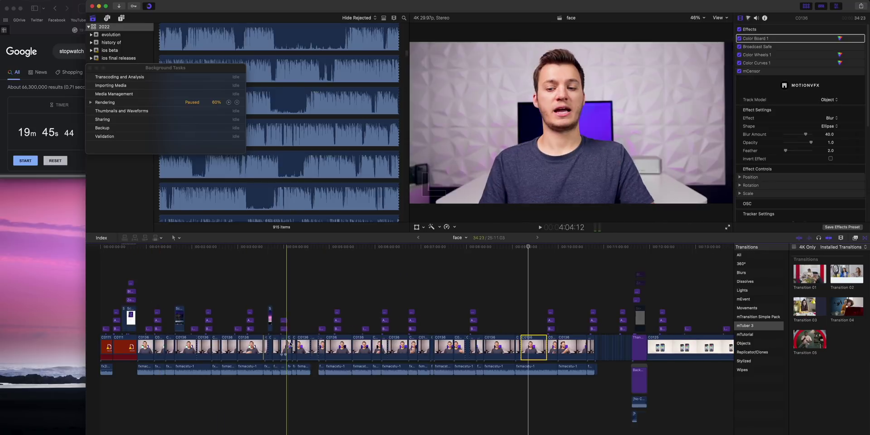
left_click(718, 18)
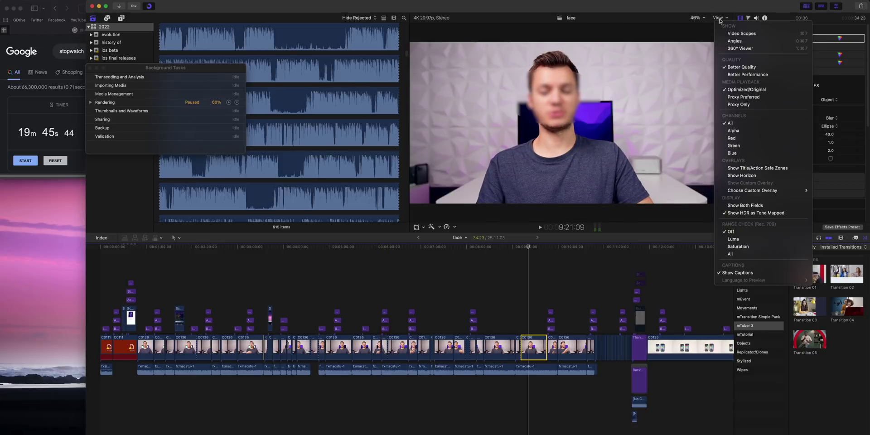
left_click(743, 74)
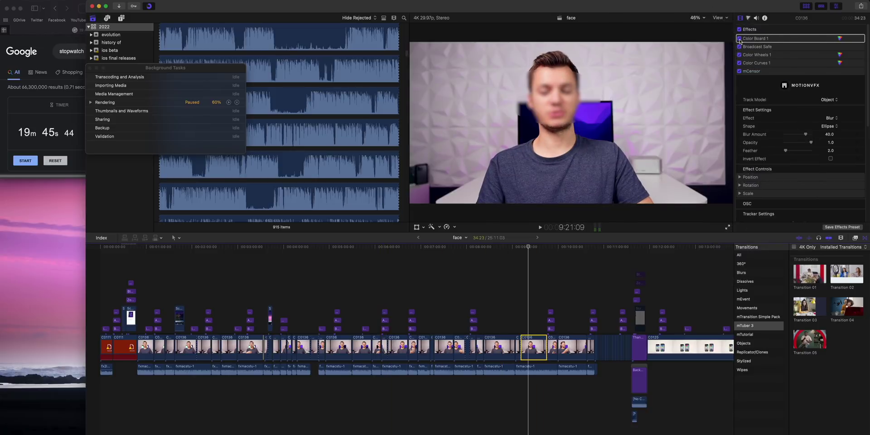
left_click(718, 18)
left_click(737, 67)
- Look over the face project's timeline through to its last clip and back
scroll(248, 343, "right", 10)
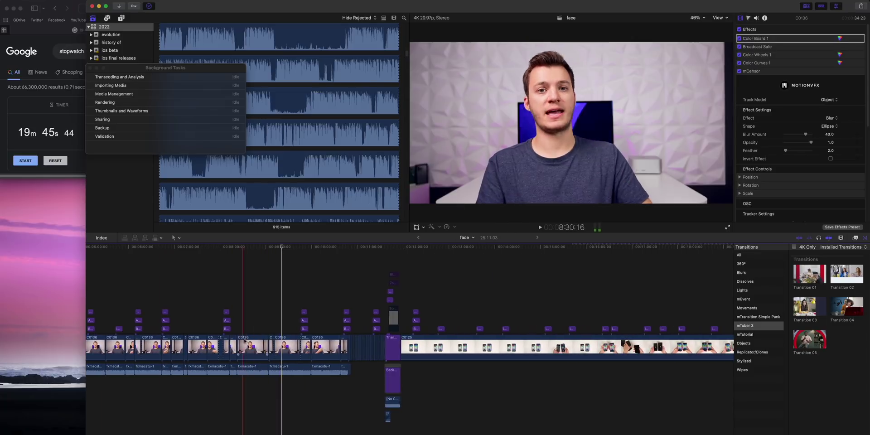
scroll(490, 411, "right", 15)
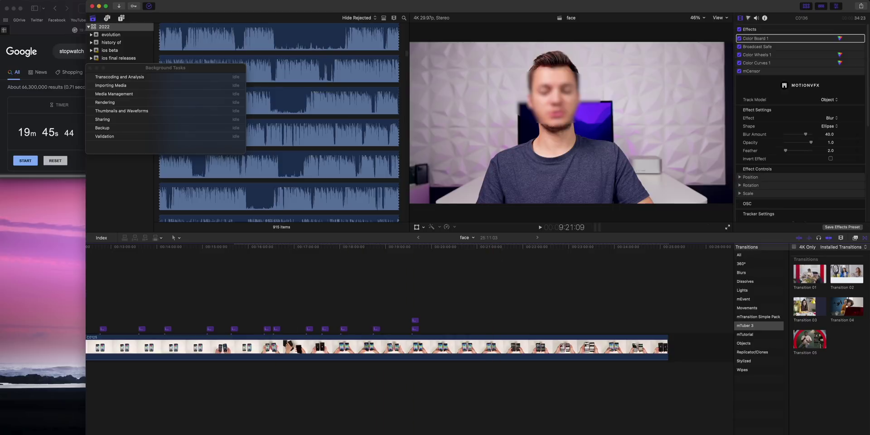
scroll(144, 343, "left", 20)
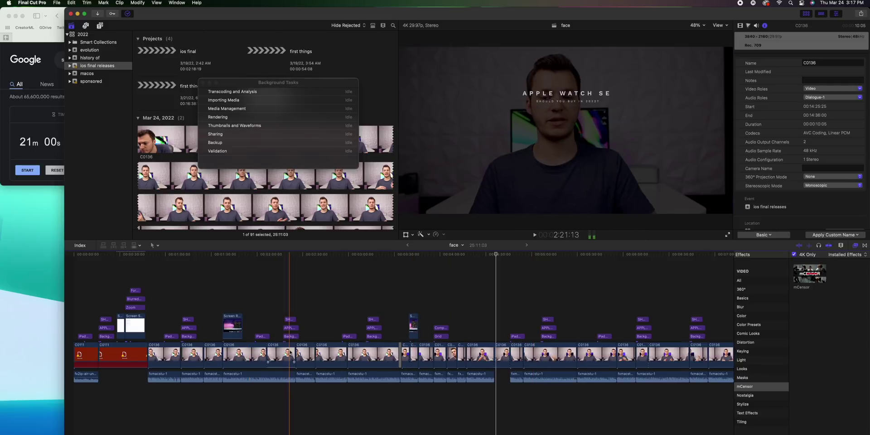
- Set the viewer to Better Quality for playing back the face project and skim its talking-head clips
scroll(433, 357, "right", 3)
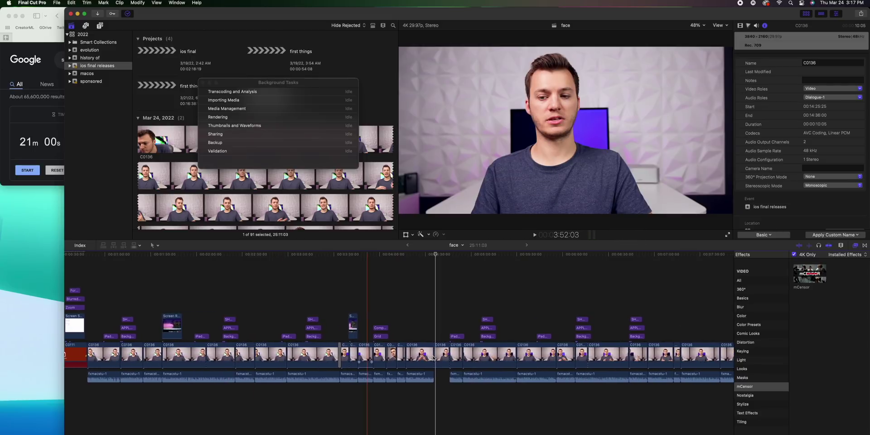
left_click(718, 26)
left_click(733, 75)
left_click(718, 25)
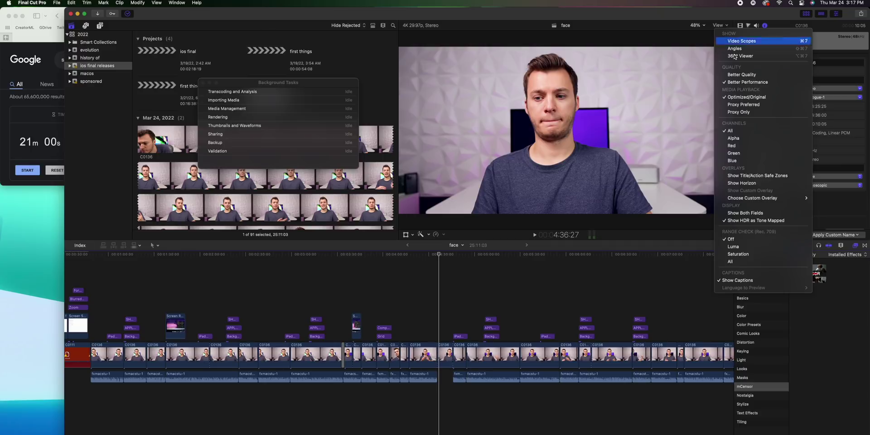
left_click(736, 75)
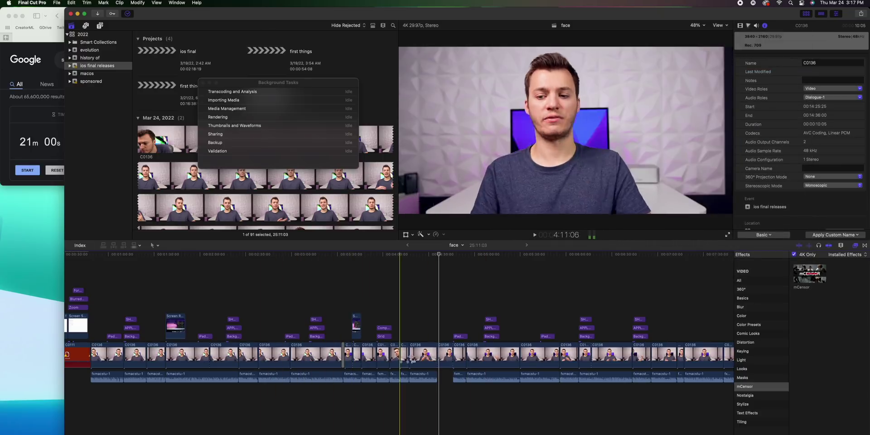
scroll(375, 355, "left", 5)
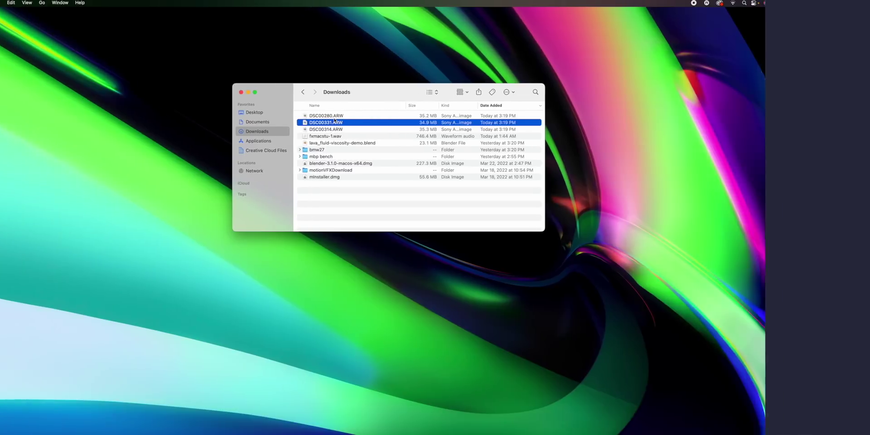
- Open DSC00280.ARW from Downloads in Photoshop's Camera Raw and auto-tone it with temperature 5000, highlights +8 and shadows +13
left_click(334, 117)
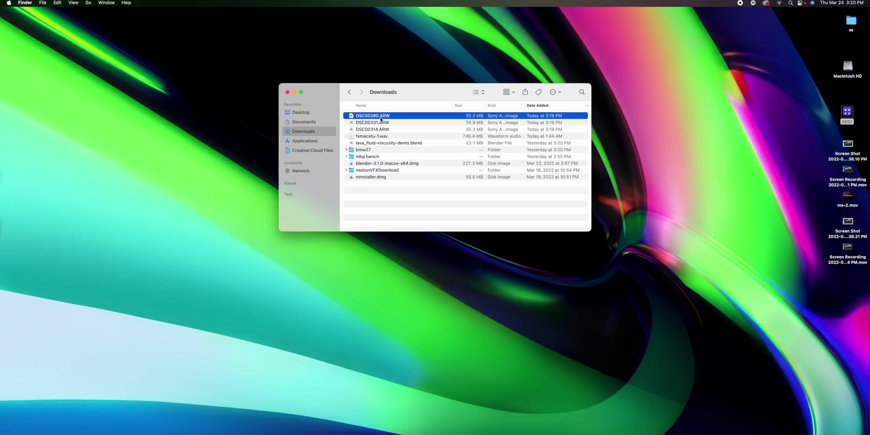
left_click_drag(379, 119, 408, 434)
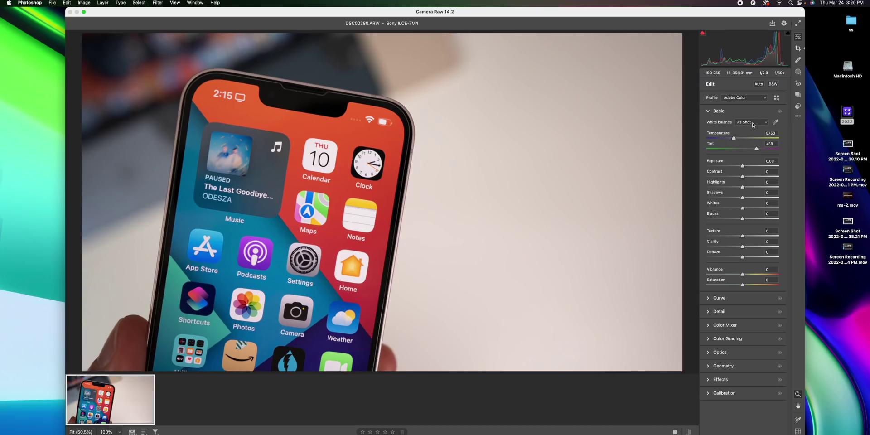
left_click(758, 88)
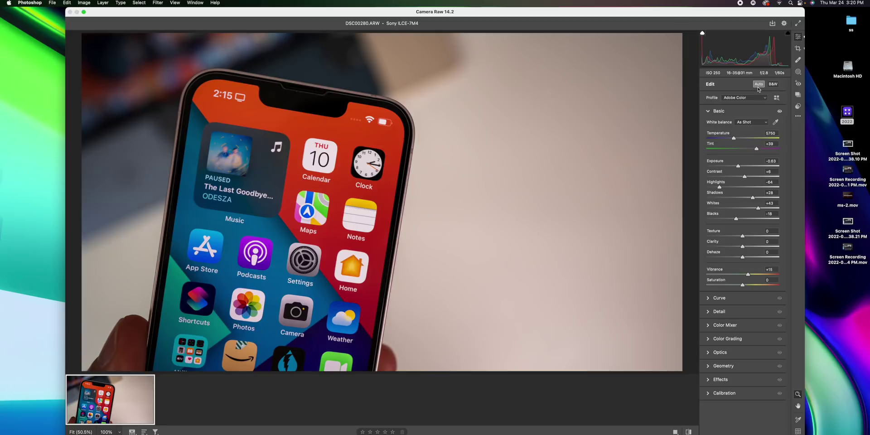
left_click_drag(733, 138, 727, 139)
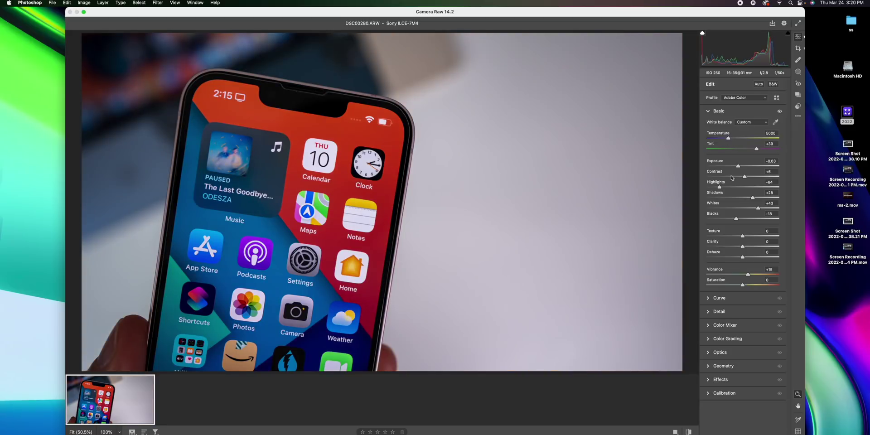
left_click(743, 187)
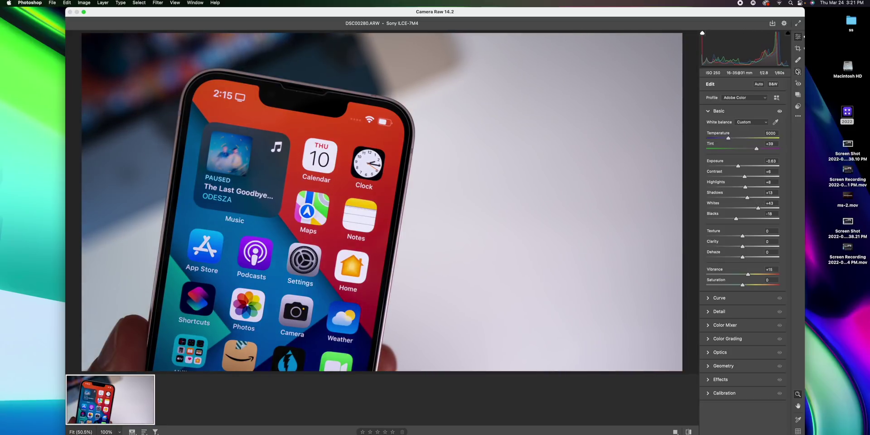
- Brush a new mask over the blank background beside the phone with contrast +16, highlights +15, shadows -18 and whites +22
left_click(797, 71)
left_click(532, 328)
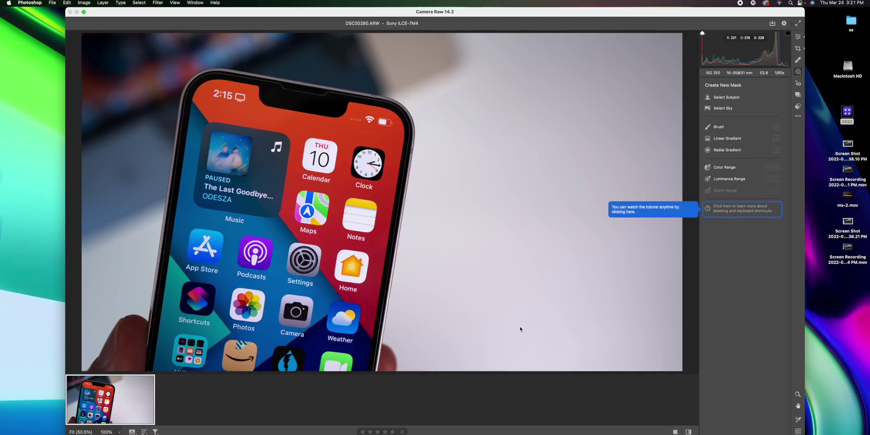
left_click(718, 127)
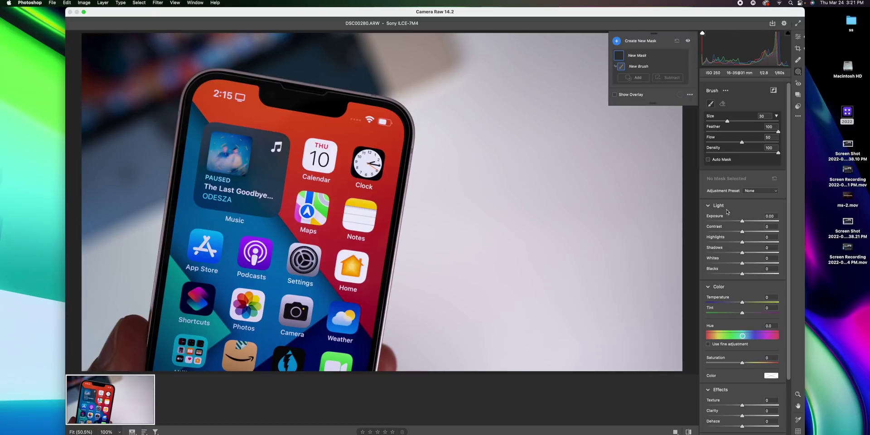
mouse_move(742, 232)
left_mouse_down()
mouse_move(748, 244)
mouse_move(736, 254)
mouse_move(750, 263)
left_mouse_up()
mouse_move(550, 248)
left_mouse_down()
mouse_move(566, 236)
mouse_move(579, 192)
mouse_move(599, 65)
mouse_move(646, 189)
mouse_move(652, 89)
left_mouse_up()
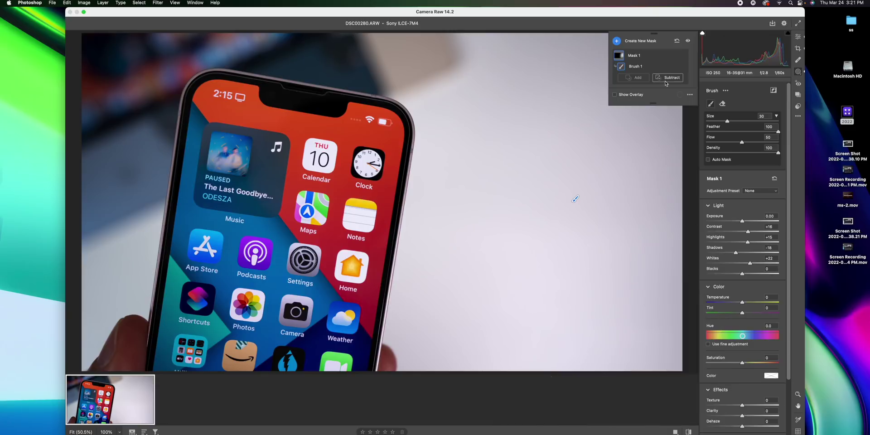
- Raise the mask's exposure to +0.85 and paint the remaining background around the phone with a size 15 brush
left_click(575, 103)
left_click_drag(743, 224, 750, 224)
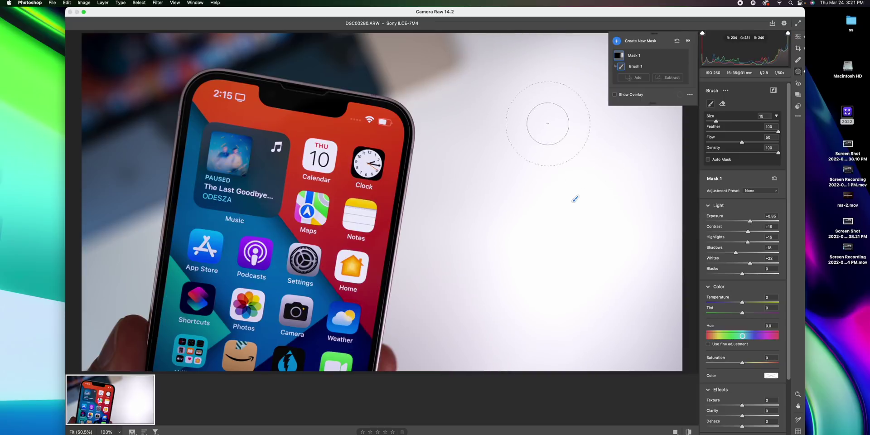
mouse_move(497, 229)
left_mouse_down()
mouse_move(495, 38)
mouse_move(456, 272)
left_mouse_up()
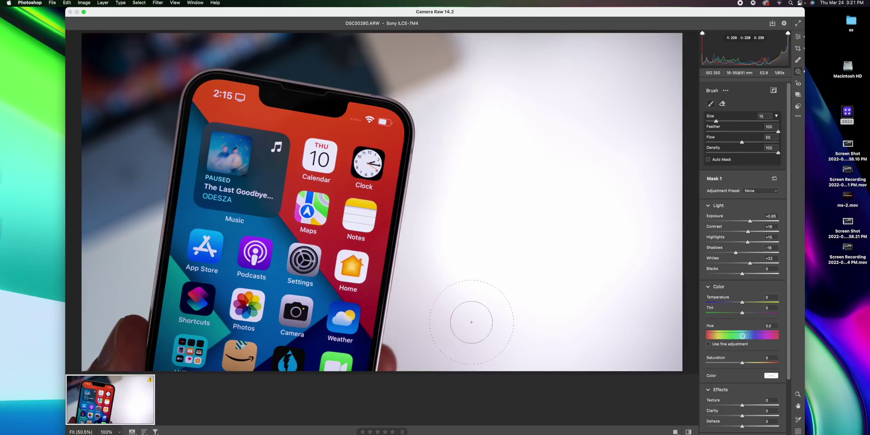
mouse_move(565, 303)
left_mouse_down()
mouse_move(666, 313)
mouse_move(672, 344)
mouse_move(600, 363)
mouse_move(505, 362)
mouse_move(467, 326)
mouse_move(428, 373)
mouse_move(442, 278)
mouse_move(440, 86)
mouse_move(489, 69)
mouse_move(626, 69)
mouse_move(563, 60)
mouse_move(107, 59)
mouse_move(112, 320)
mouse_move(129, 139)
mouse_move(120, 191)
mouse_move(129, 331)
mouse_move(105, 83)
left_mouse_up()
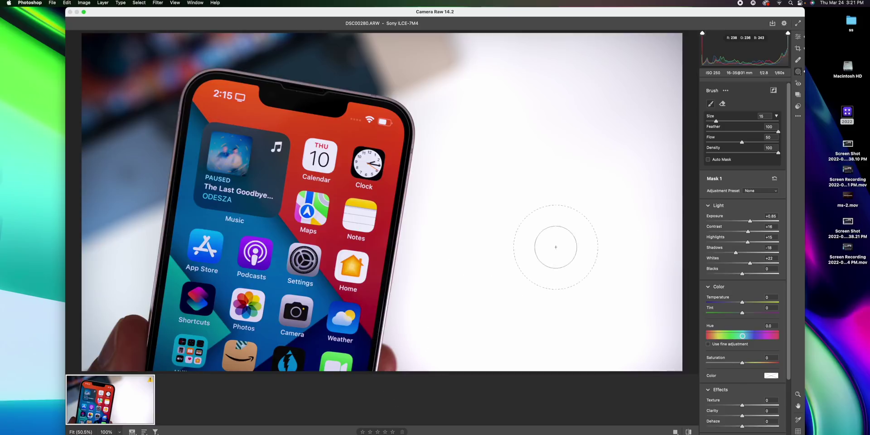
mouse_move(685, 177)
left_mouse_down()
mouse_move(658, 64)
mouse_move(495, 87)
mouse_move(448, 56)
mouse_move(553, 58)
mouse_move(439, 43)
left_mouse_up()
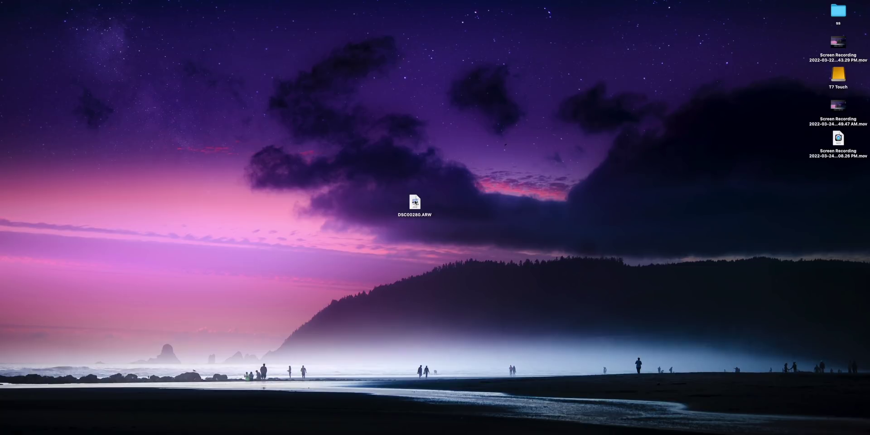
- Open DSC00280.ARW from the desktop in Camera Raw and auto-tone it with highlights -8, shadows -22 and noise reduction 33
left_click(414, 203)
key("super+o")
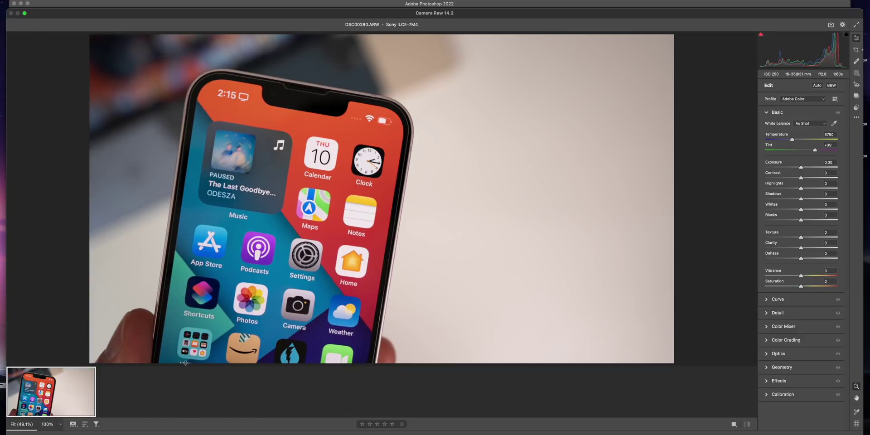
left_click(814, 86)
mouse_move(784, 190)
left_mouse_down()
mouse_move(798, 188)
mouse_move(792, 198)
left_mouse_up()
left_click(789, 314)
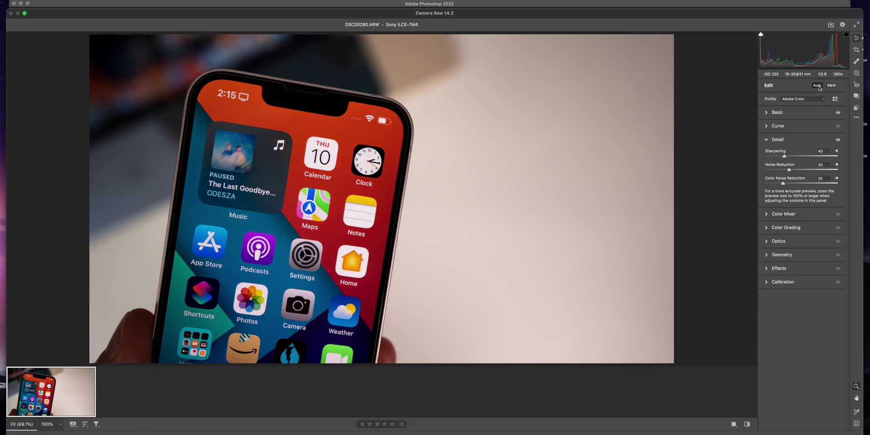
left_click(793, 114)
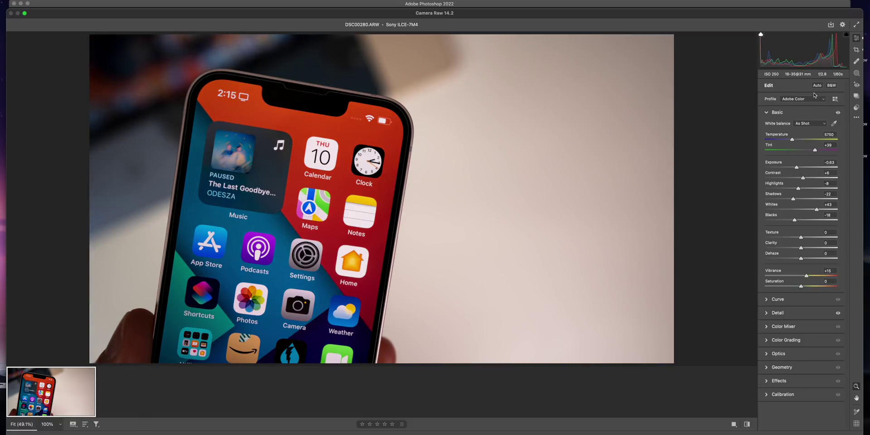
- Create a brush mask with exposure +1.00, highlights +19, shadows -24 and temperature -22
left_click(855, 73)
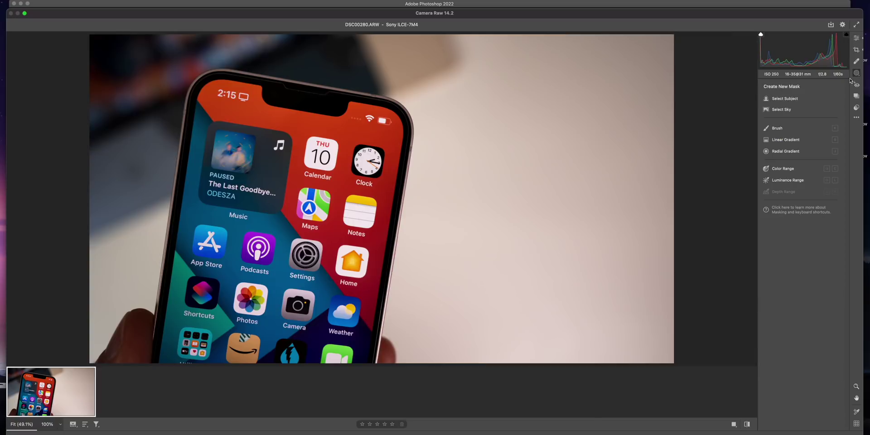
left_click(783, 128)
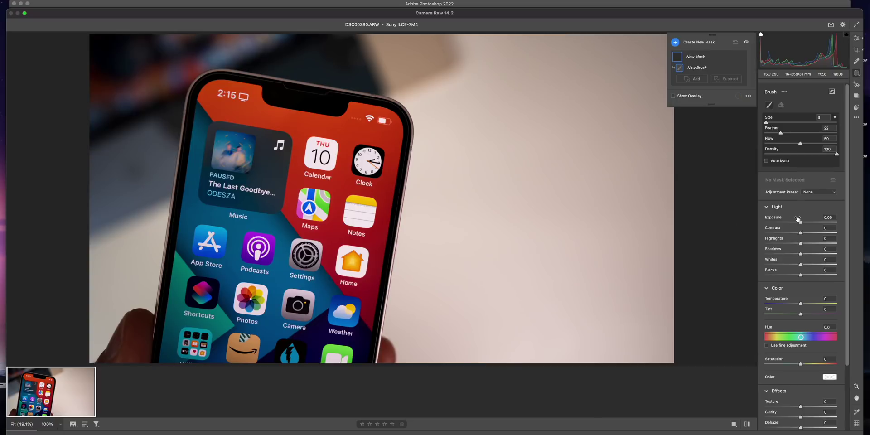
left_click_drag(801, 222, 809, 222)
mouse_move(800, 254)
left_mouse_down()
mouse_move(791, 253)
mouse_move(807, 243)
left_mouse_up()
left_click_drag(800, 308, 792, 308)
- Paint overlapping size 3 brush strokes across the blank background beside the phone to brighten it
left_click_drag(537, 219, 521, 285)
left_click_drag(555, 142, 555, 91)
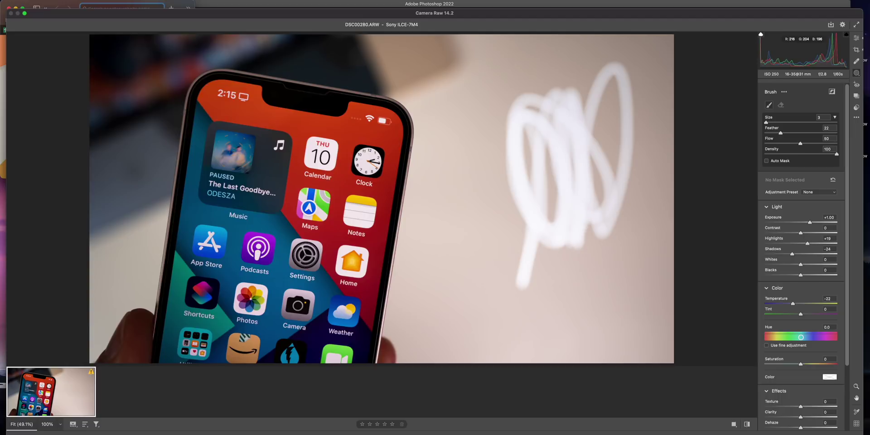
left_click_drag(478, 190, 461, 169)
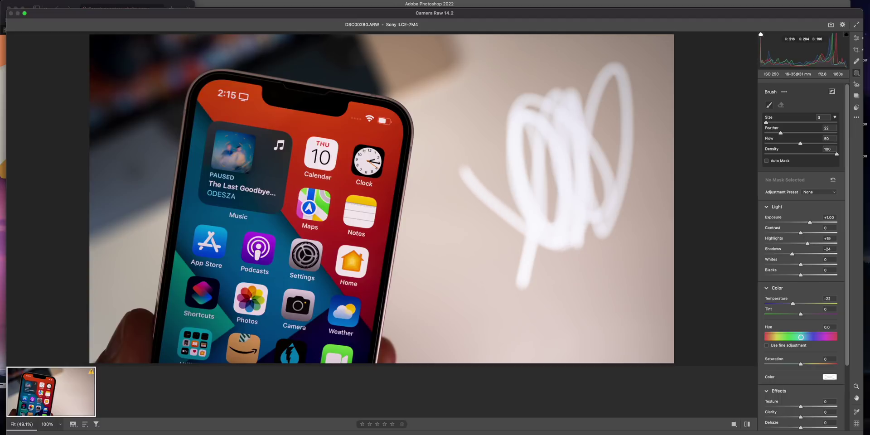
mouse_move(524, 233)
left_mouse_down()
mouse_move(437, 236)
mouse_move(510, 200)
left_mouse_up()
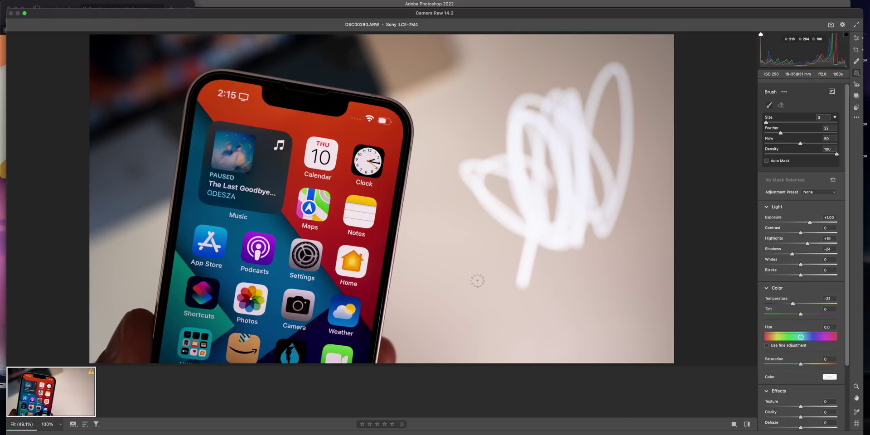
left_click_drag(478, 281, 642, 144)
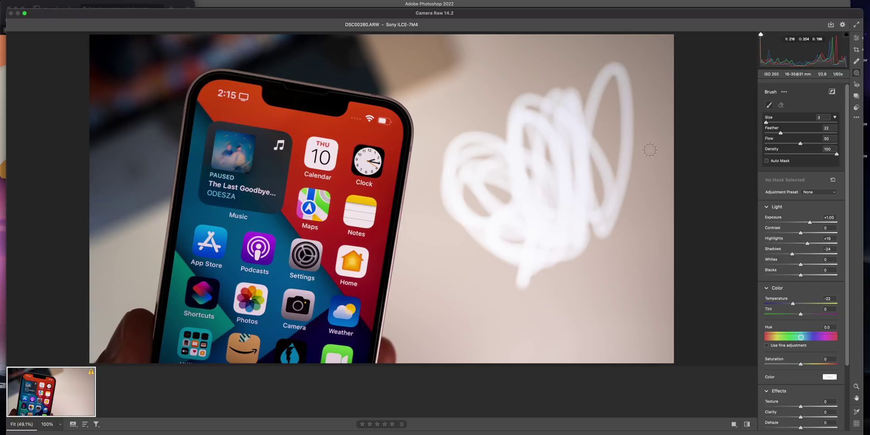